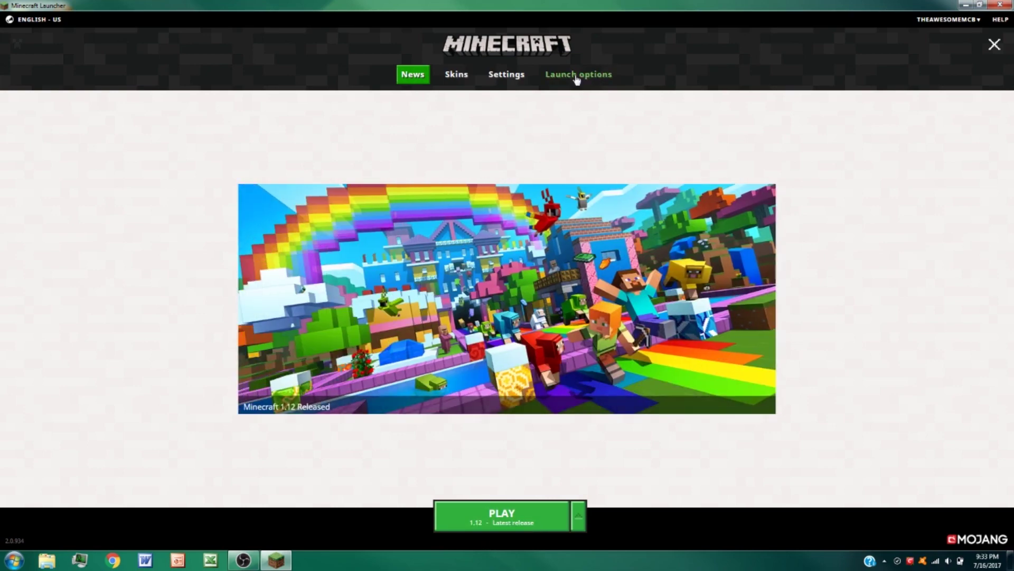
# Step: Inspect the Latest release profile's launch options with advanced settings turned on and then off, leaving the profile unchanged
pyautogui.click(577, 77)
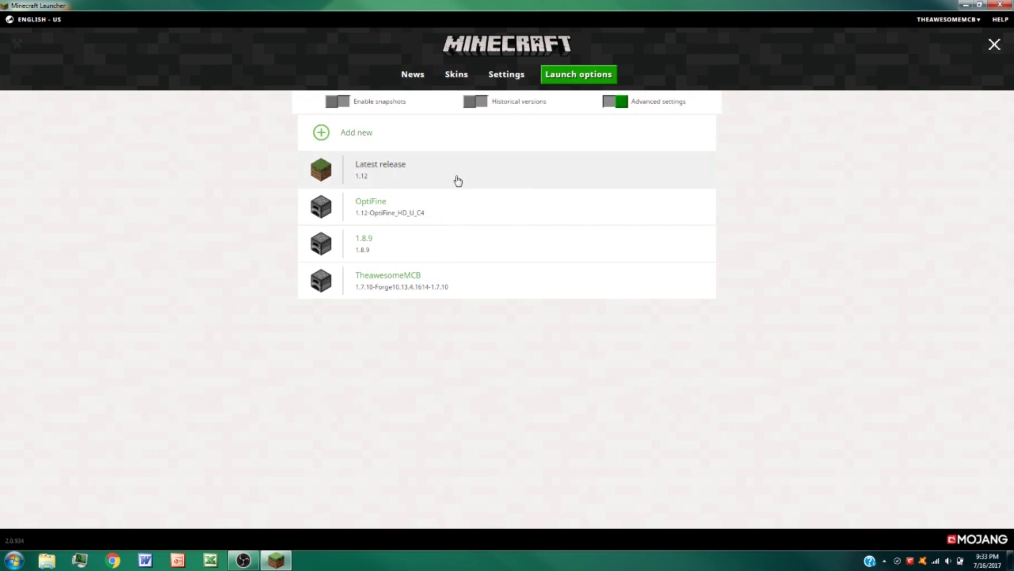
pyautogui.click(431, 189)
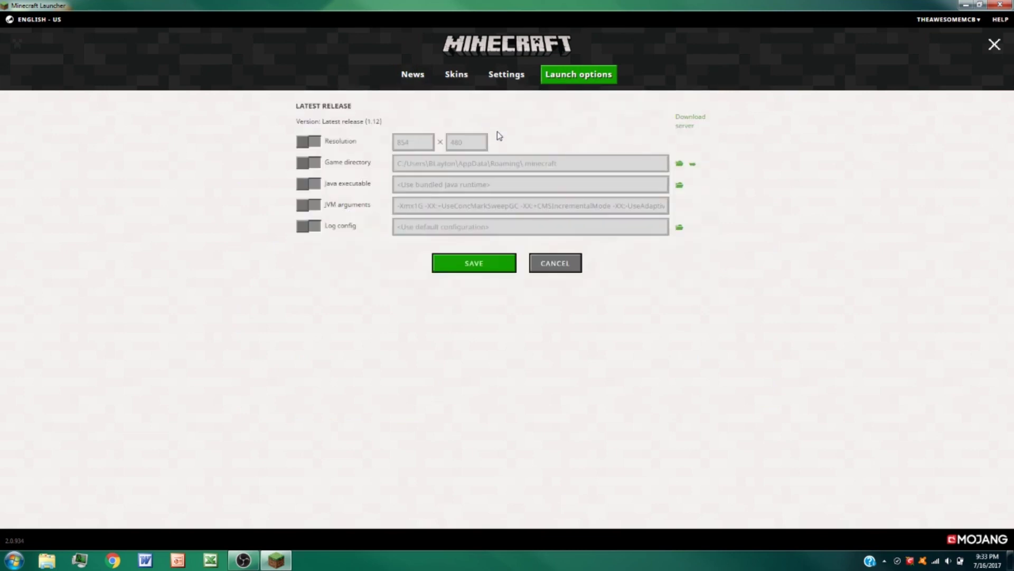
pyautogui.click(468, 269)
pyautogui.click(613, 112)
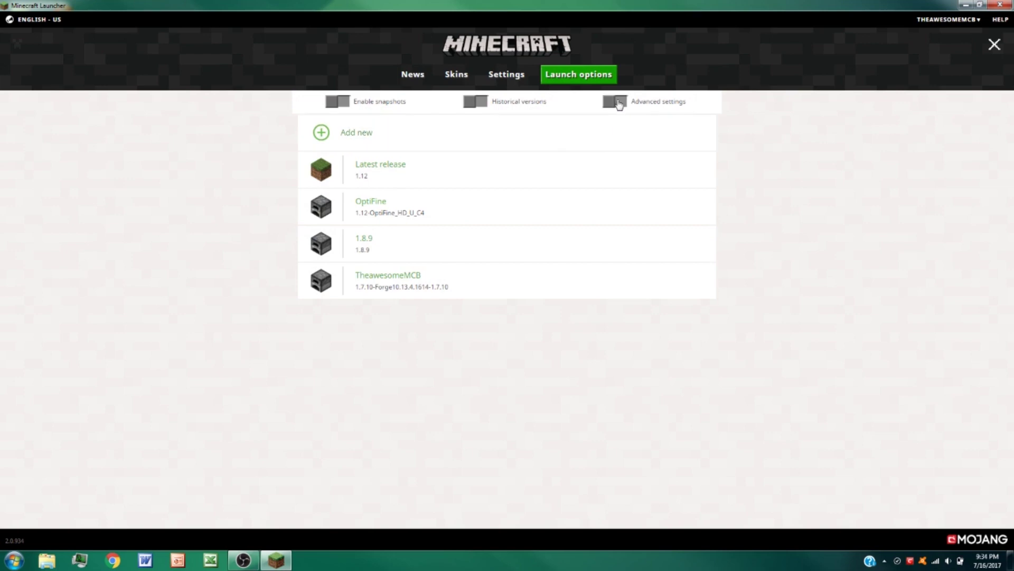
pyautogui.click(565, 177)
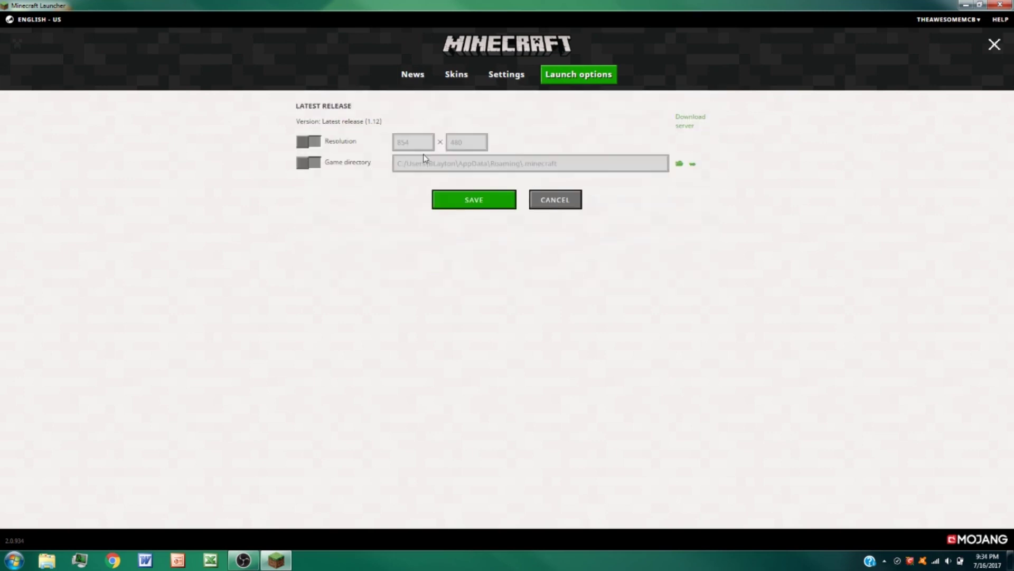
pyautogui.click(561, 200)
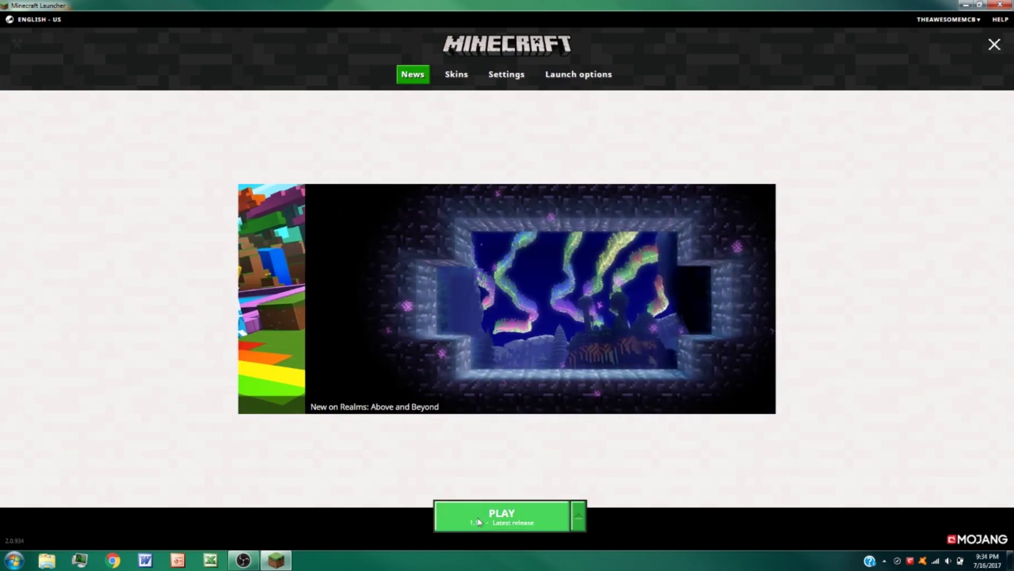
# Step: Try to launch Minecraft 1.12 with the Latest release profile, then maximize the launcher
pyautogui.click(479, 522)
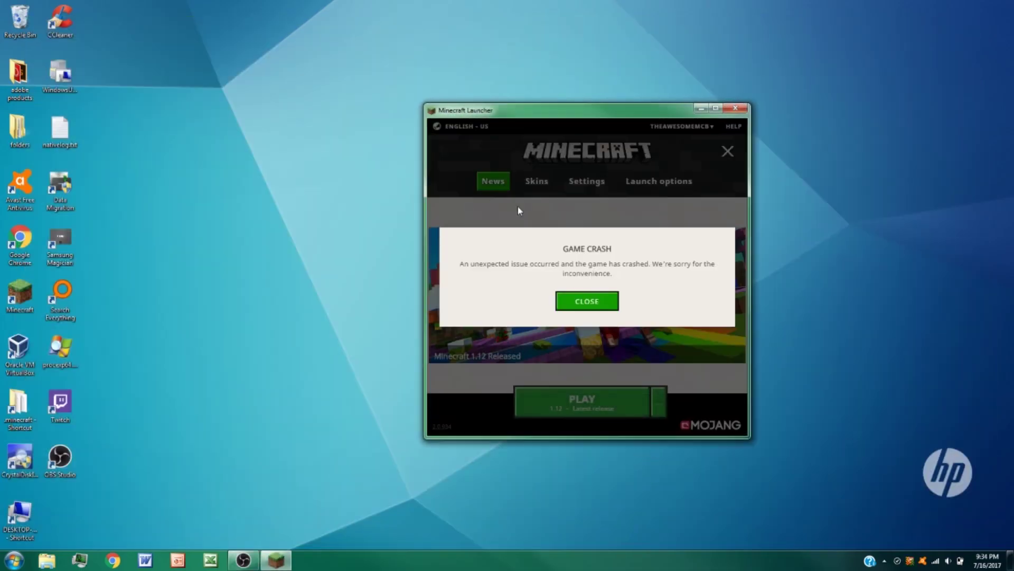
pyautogui.click(590, 308)
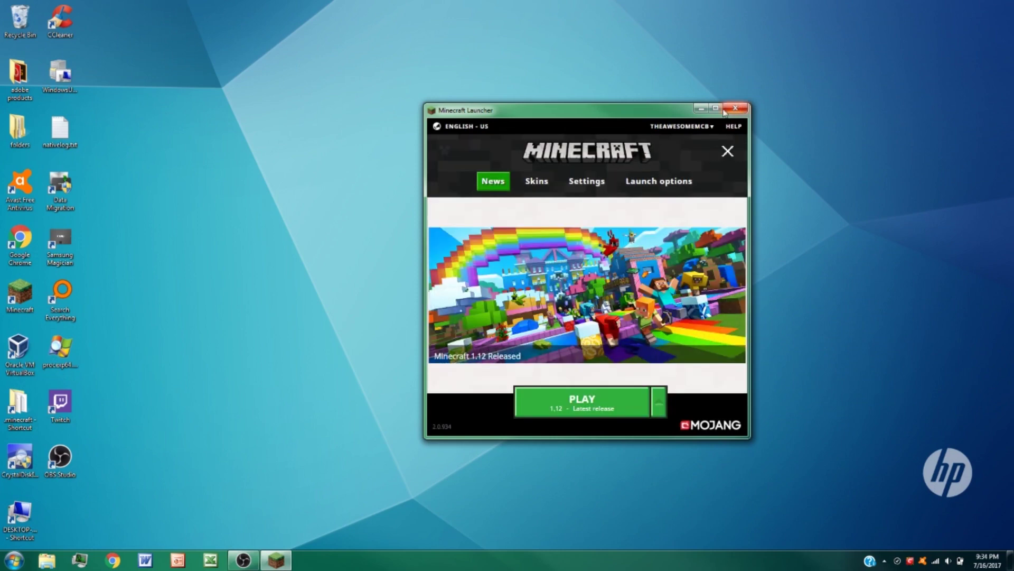
pyautogui.click(717, 109)
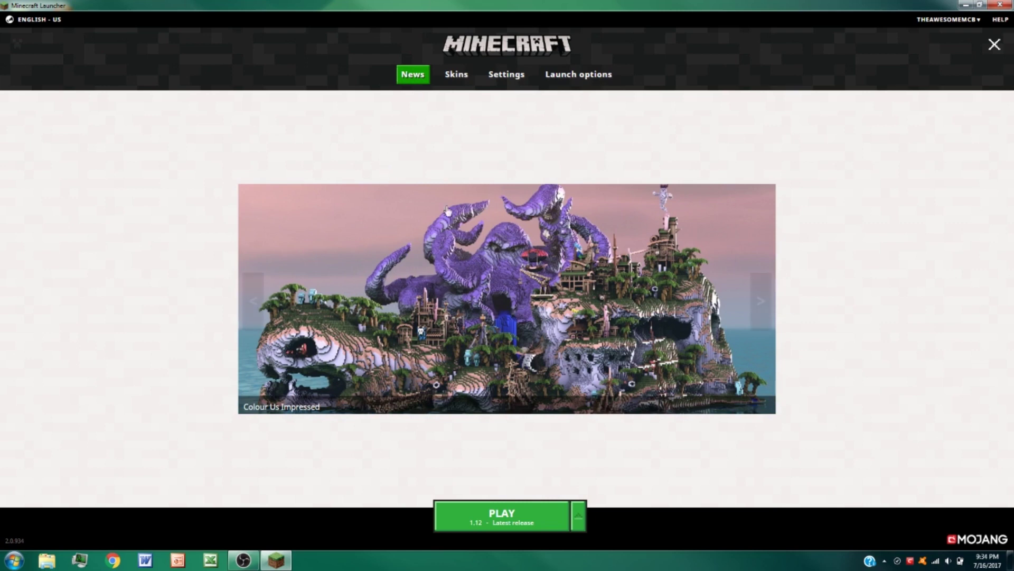
# Step: Open the Latest release profile's launch options and enable the custom Java executable setting
pyautogui.click(592, 82)
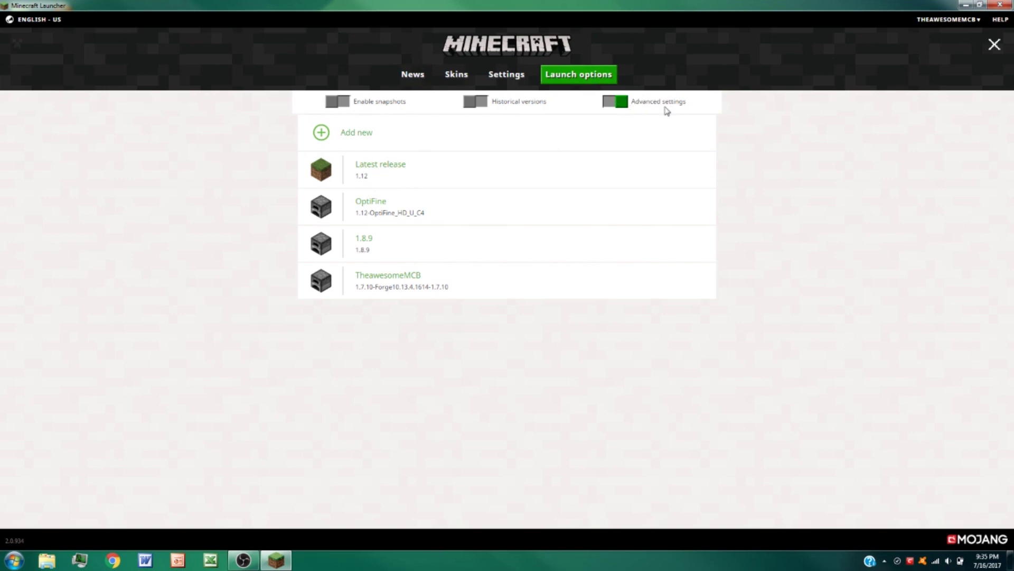
pyautogui.click(486, 184)
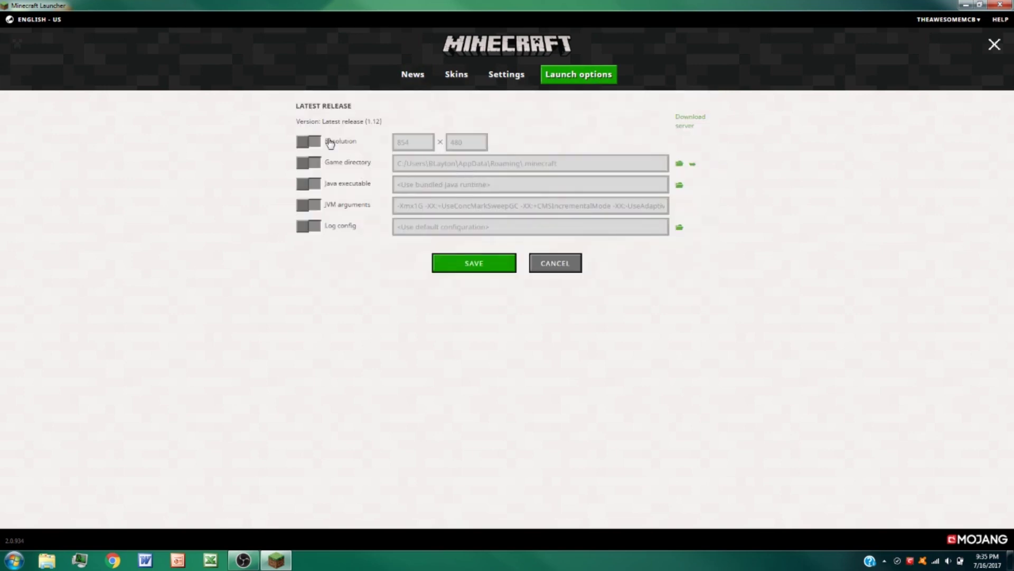
pyautogui.click(303, 184)
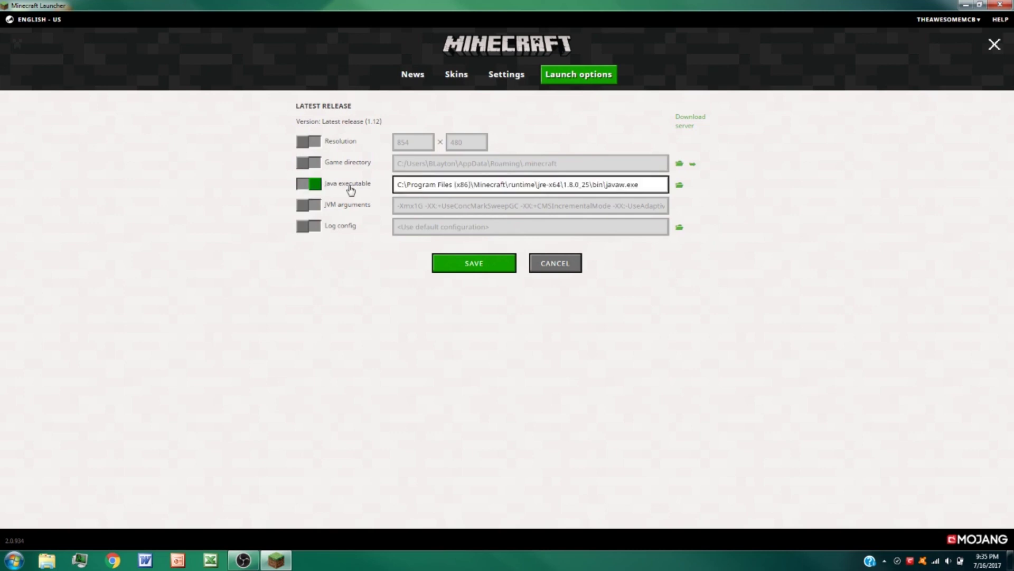
pyautogui.moveTo(414, 182); pyautogui.dragTo(622, 182)
pyautogui.click(623, 183)
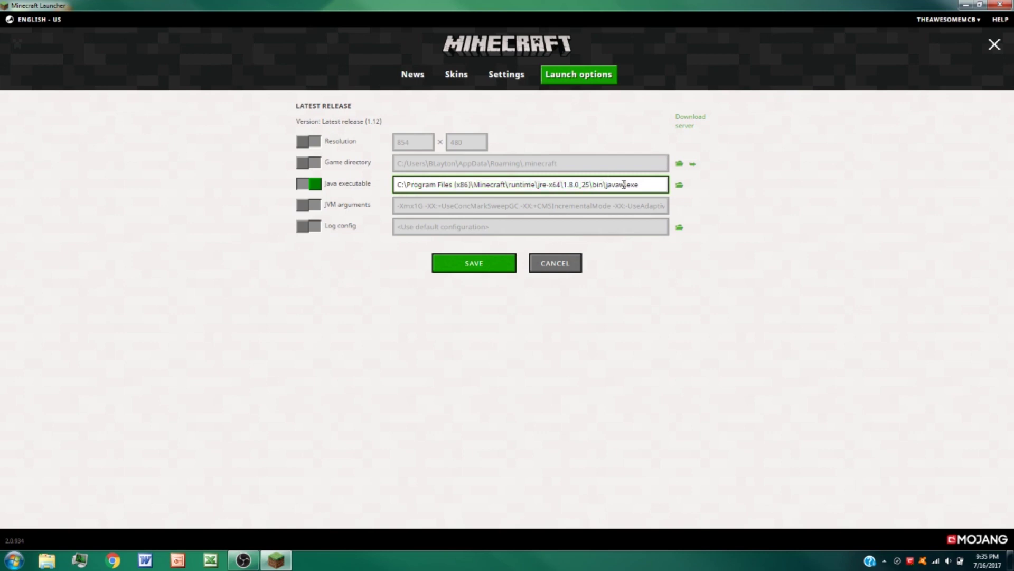
# Step: Set the profile's Java executable to C:\Program Files\Java\jre1.8.0_131\bin\javaw.exe and save the profile
pyautogui.click(679, 189)
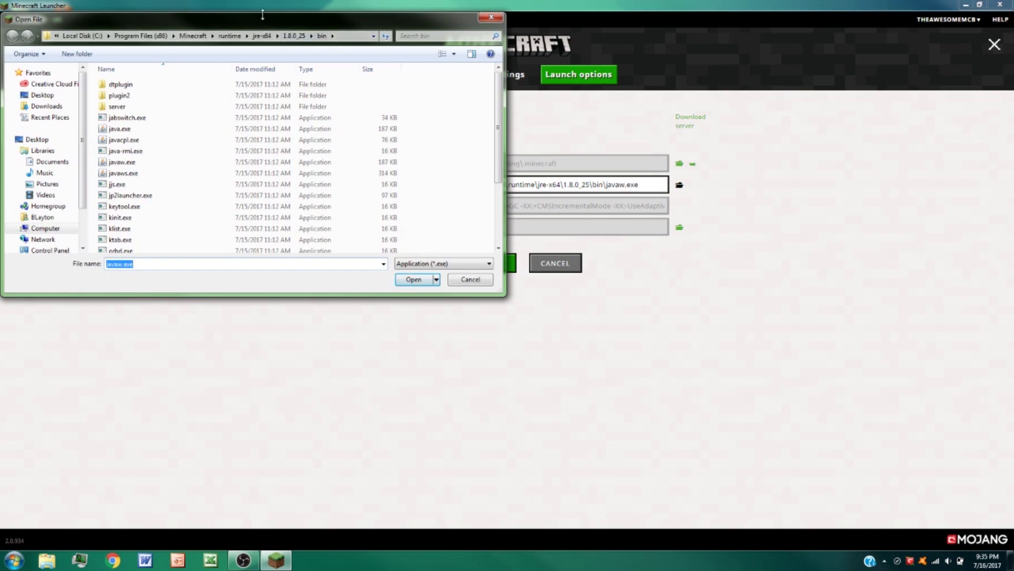
pyautogui.moveTo(269, 26); pyautogui.dragTo(481, 61)
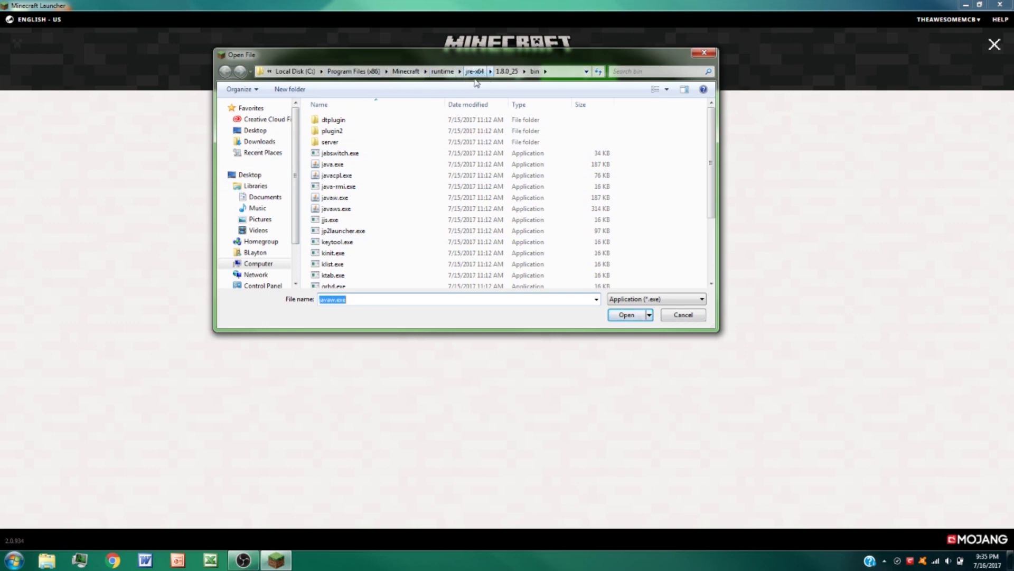
pyautogui.click(272, 264)
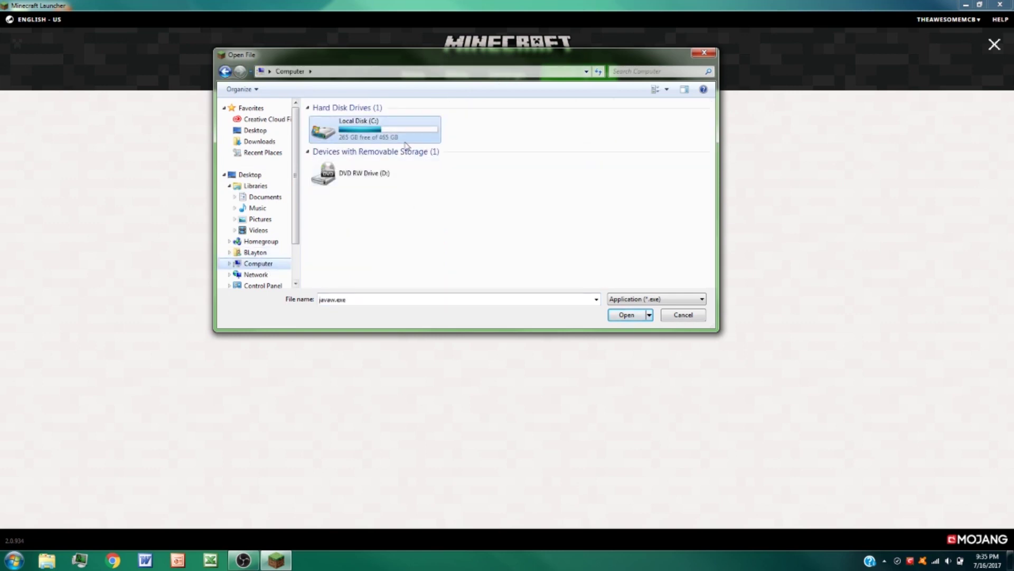
pyautogui.doubleClick(386, 136)
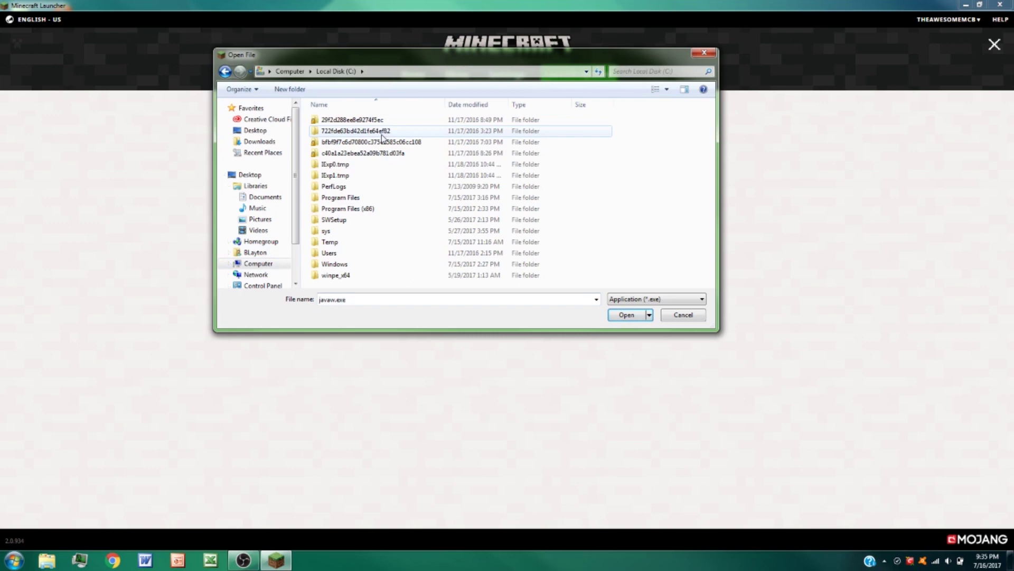
pyautogui.doubleClick(375, 201)
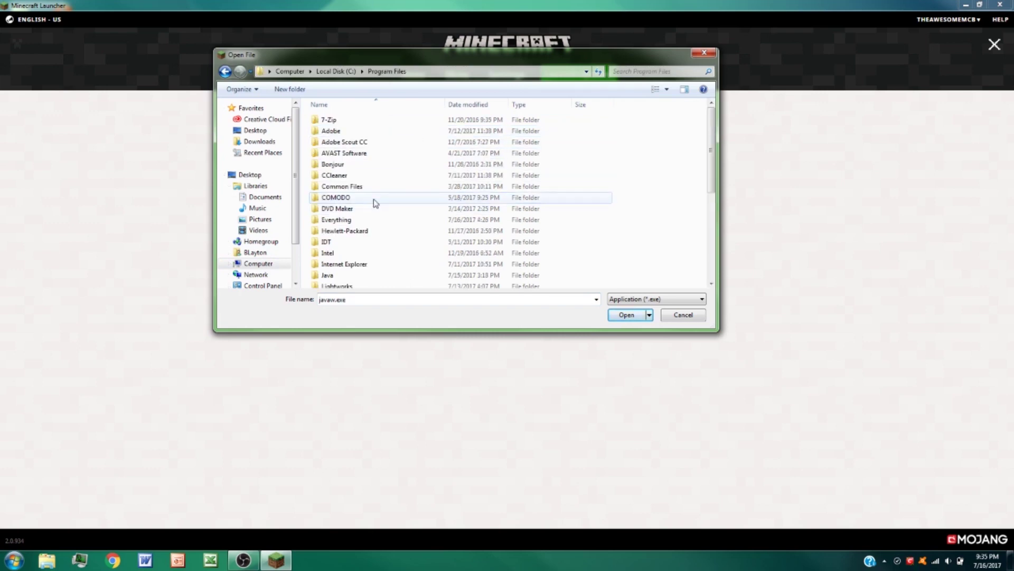
pyautogui.doubleClick(361, 274)
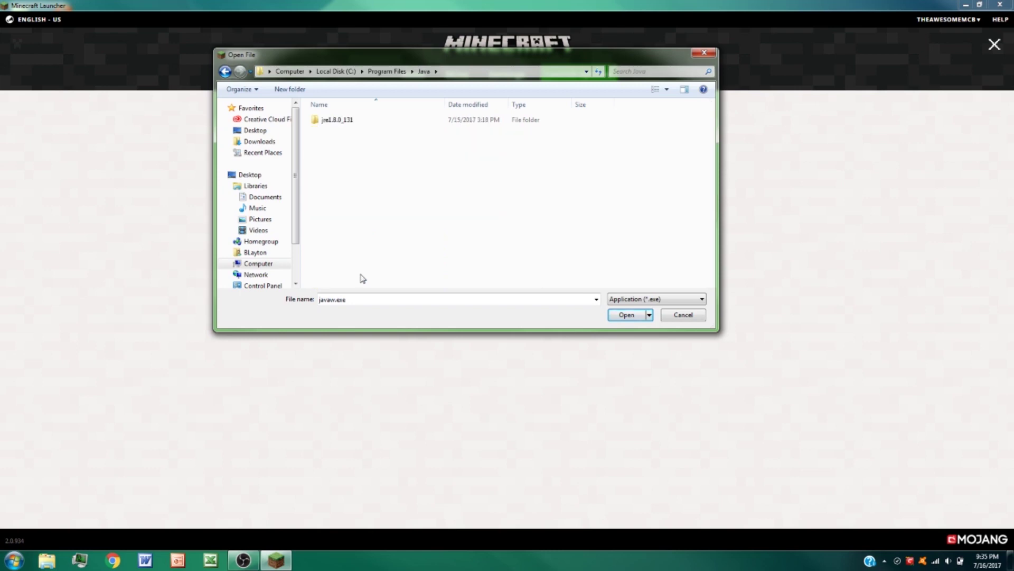
pyautogui.doubleClick(350, 122)
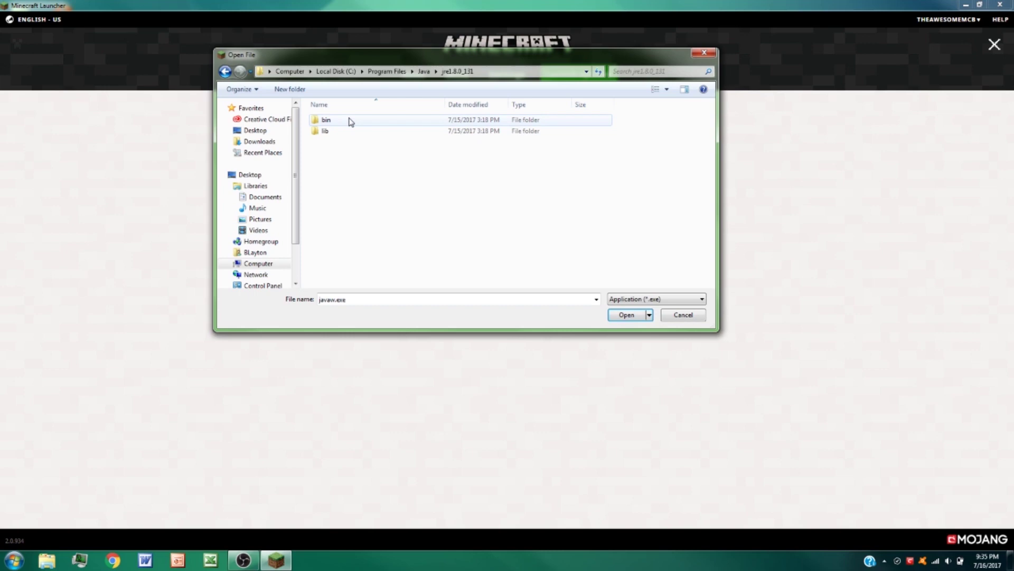
pyautogui.doubleClick(326, 120)
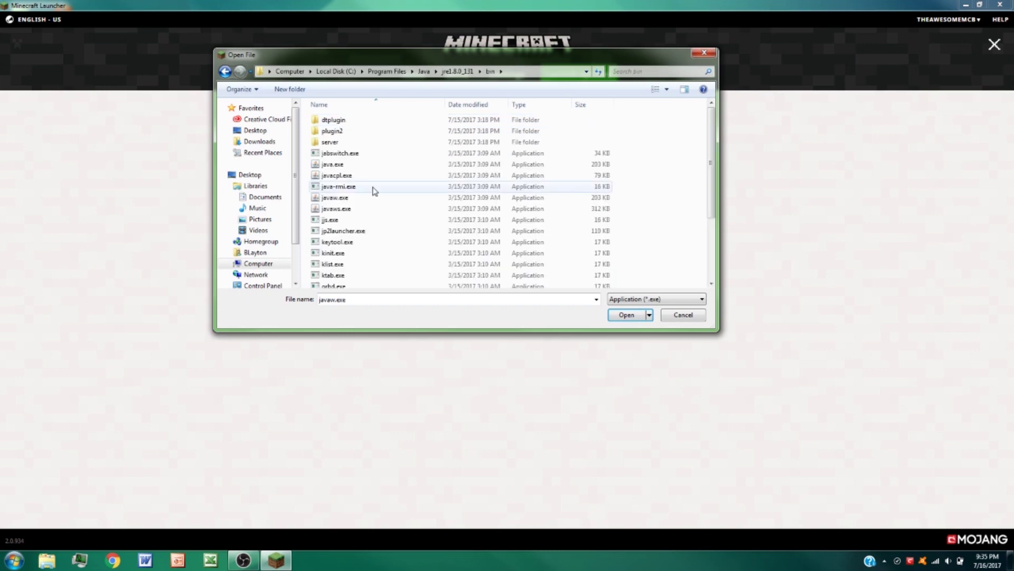
pyautogui.click(345, 199)
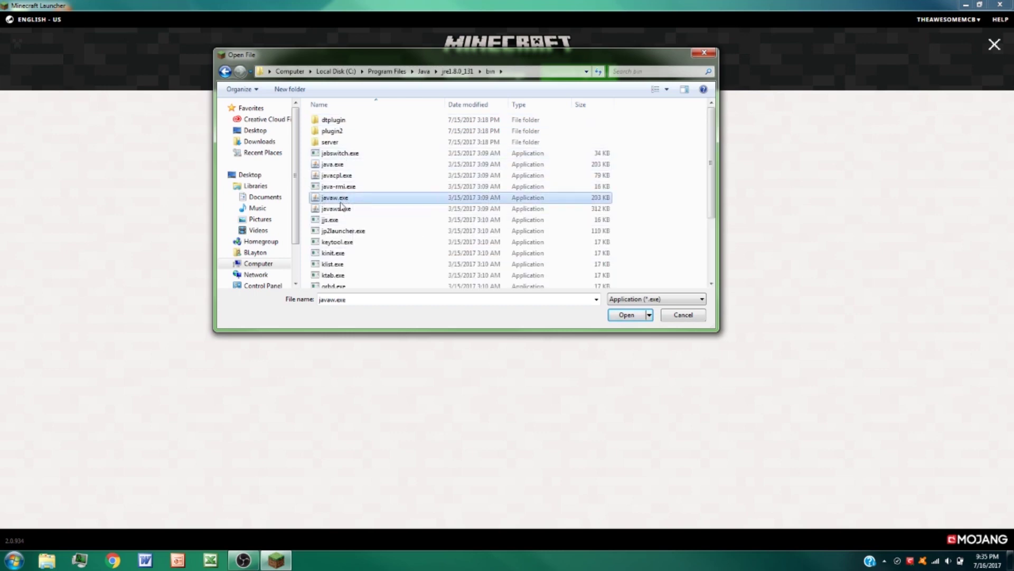
pyautogui.doubleClick(377, 198)
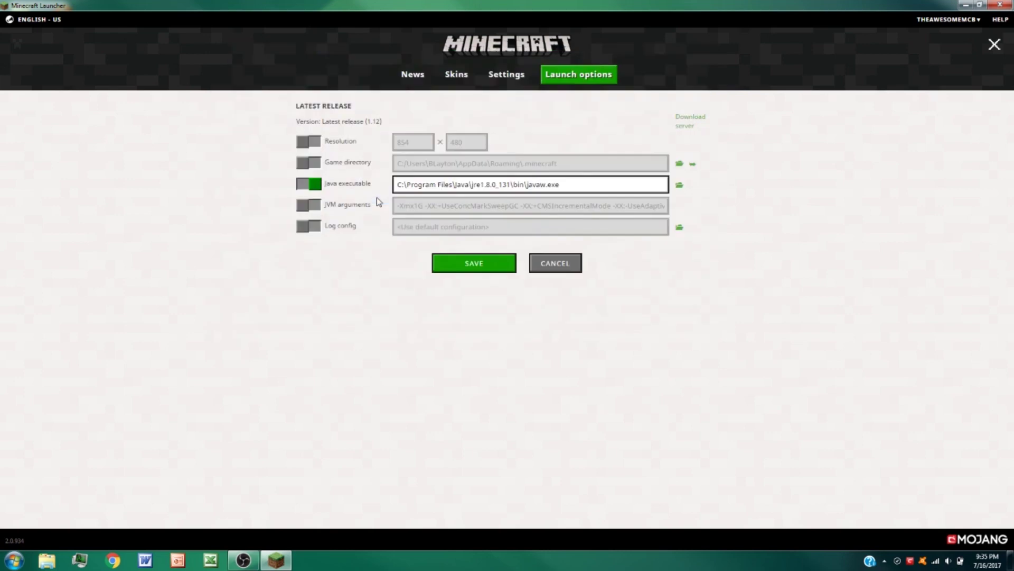
pyautogui.click(467, 264)
# Step: Try to launch the Latest release using the javaw.exe from jre1.8.0_131, then maximize the launcher again
pyautogui.click(413, 77)
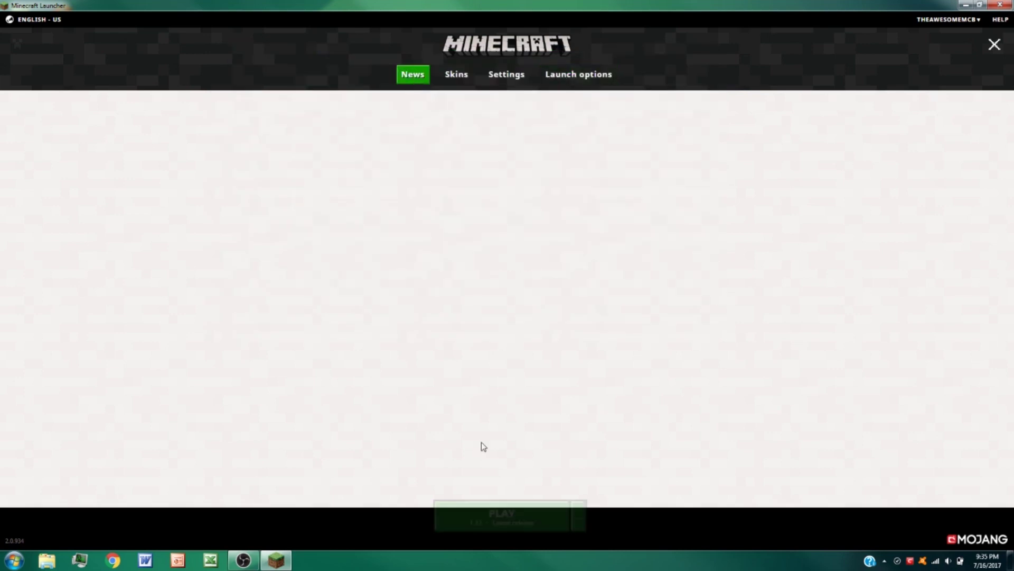
pyautogui.click(508, 518)
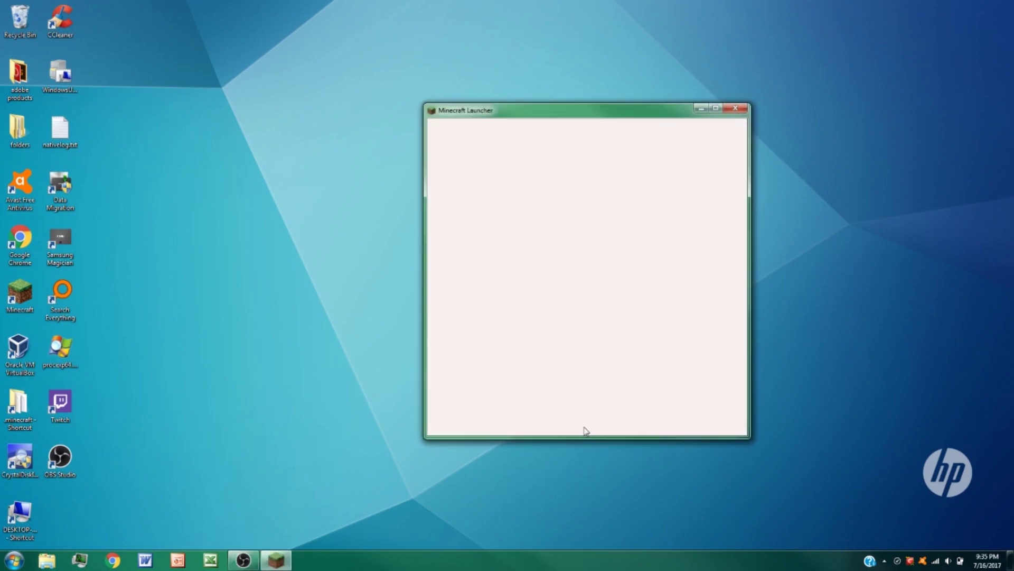
pyautogui.click(586, 299)
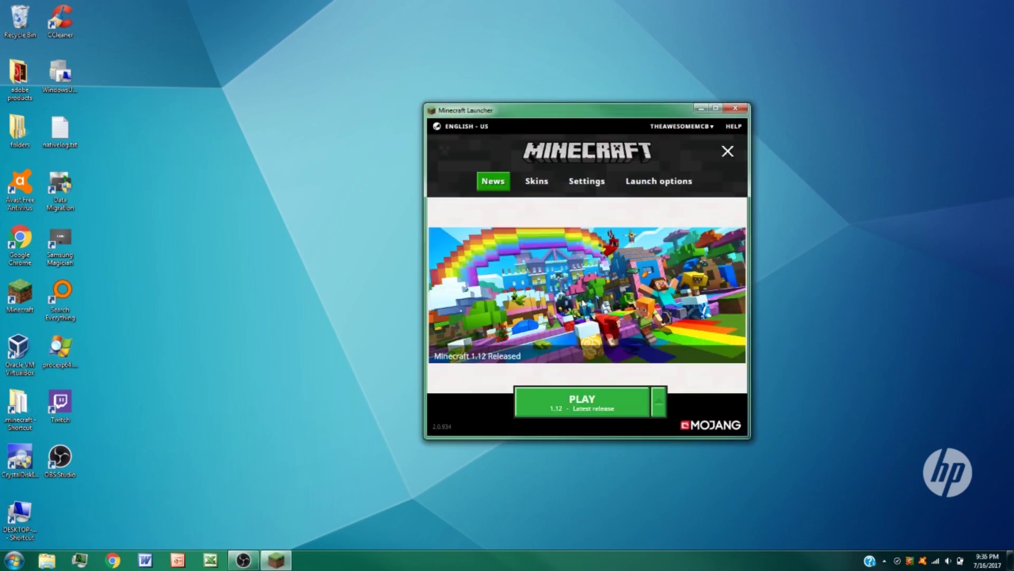
pyautogui.click(714, 108)
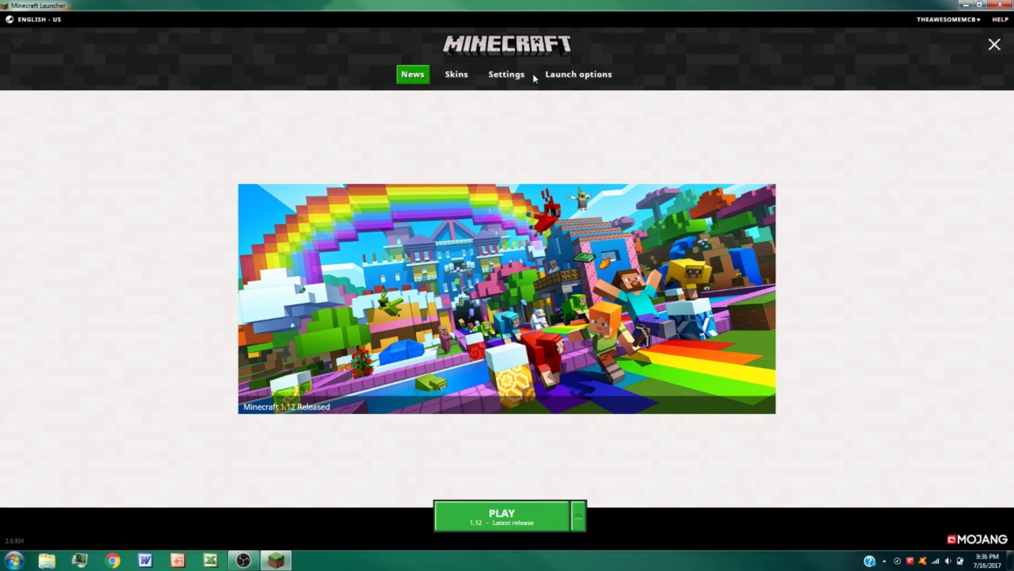
# Step: Change the Latest release profile's Java executable to java.exe in the jre1.8.0_131 bin folder and save the profile
pyautogui.click(555, 77)
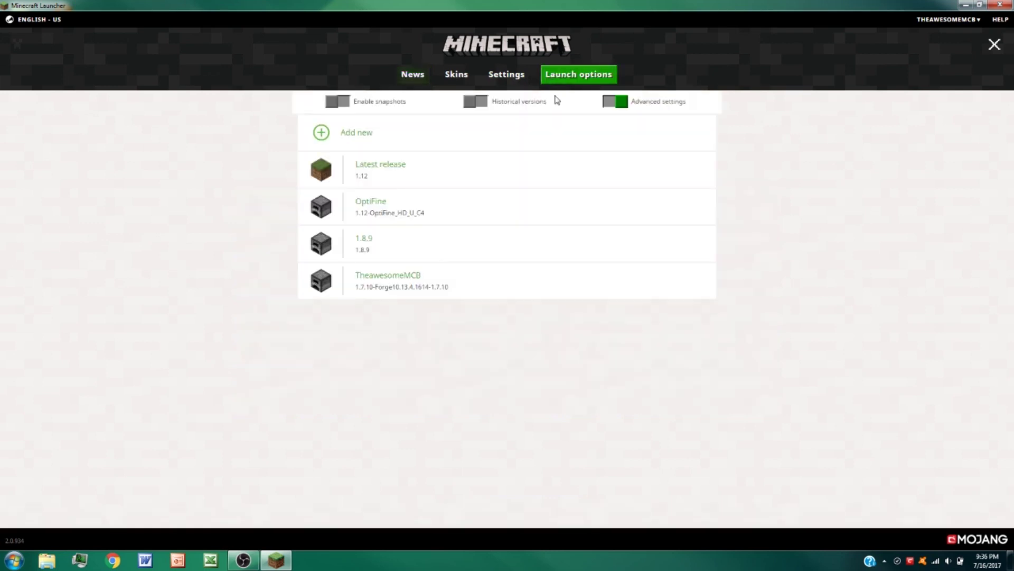
pyautogui.click(470, 180)
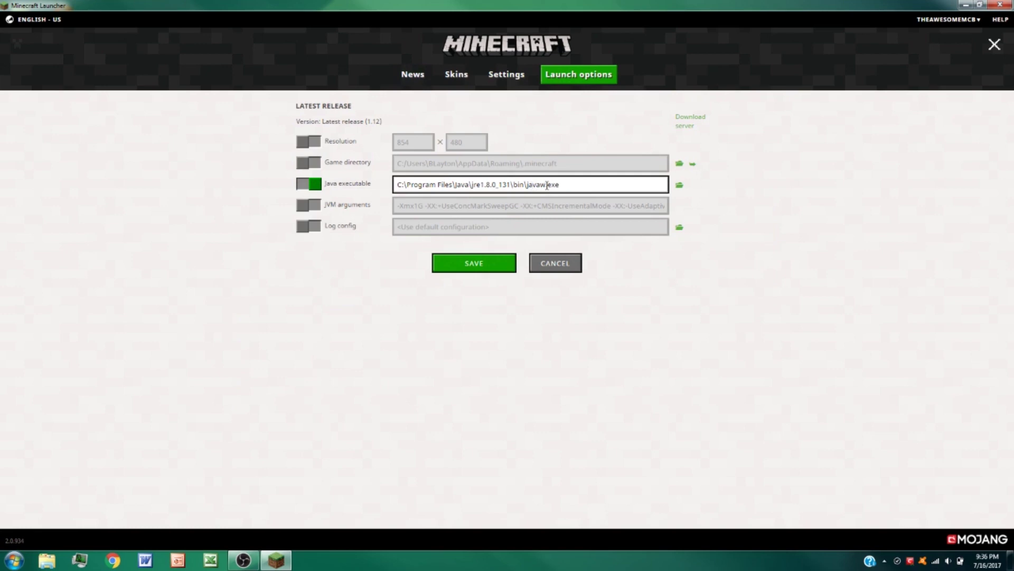
pyautogui.click(680, 185)
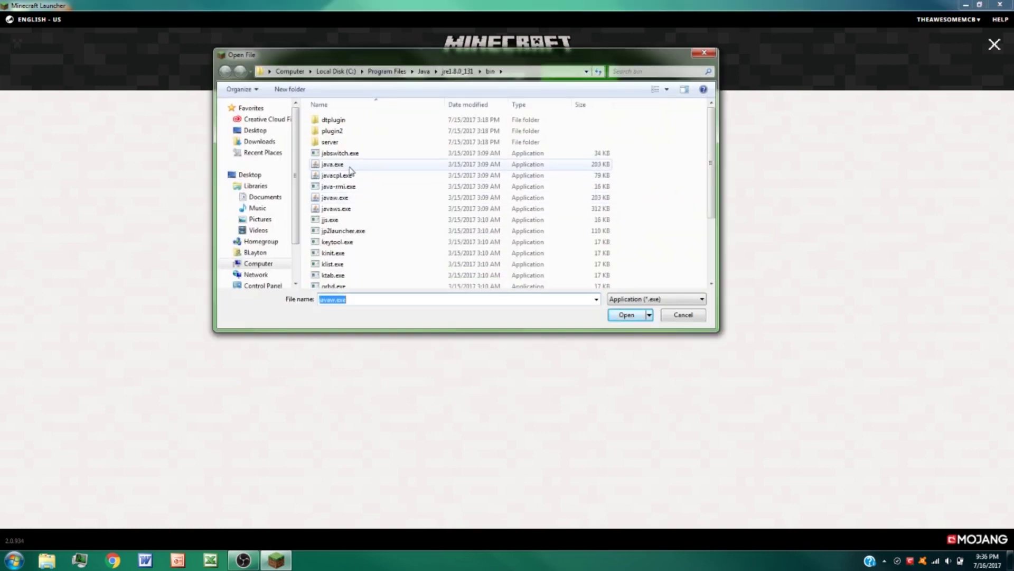
pyautogui.click(349, 168)
pyautogui.doubleClick(349, 168)
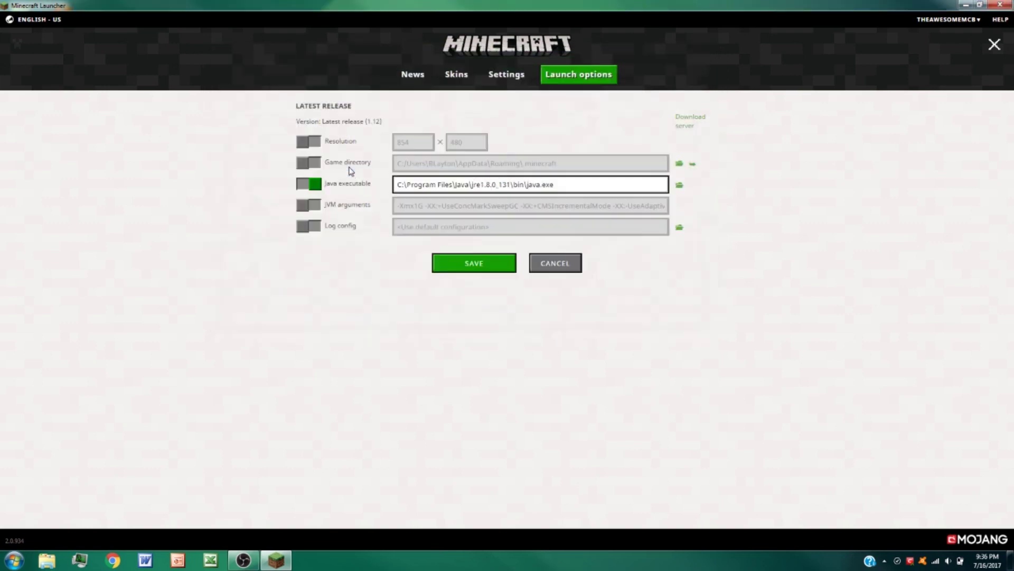
pyautogui.click(450, 260)
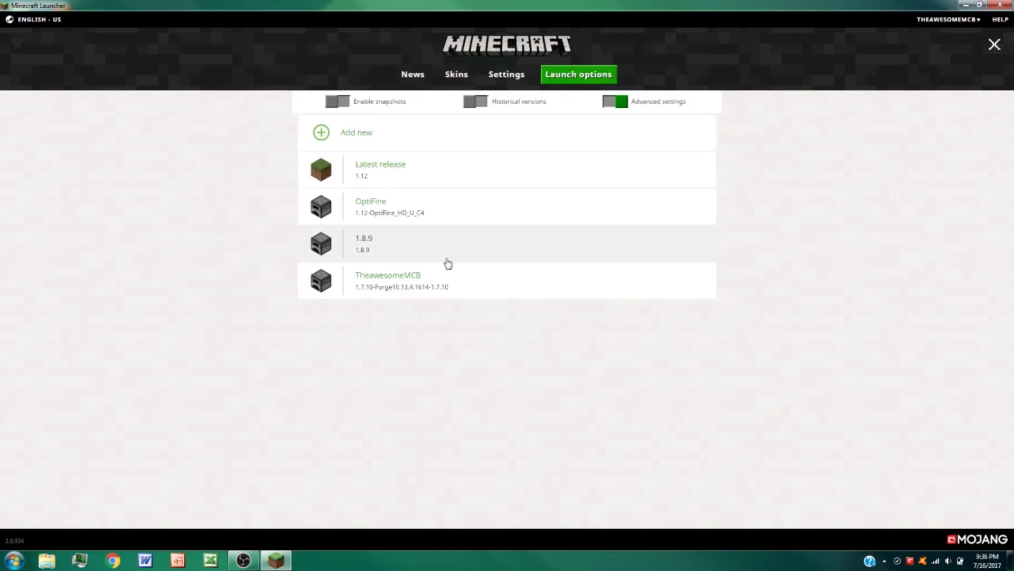
# Step: Launch Minecraft 1.12 with the Latest release profile and move the Java console window aside
pyautogui.click(409, 75)
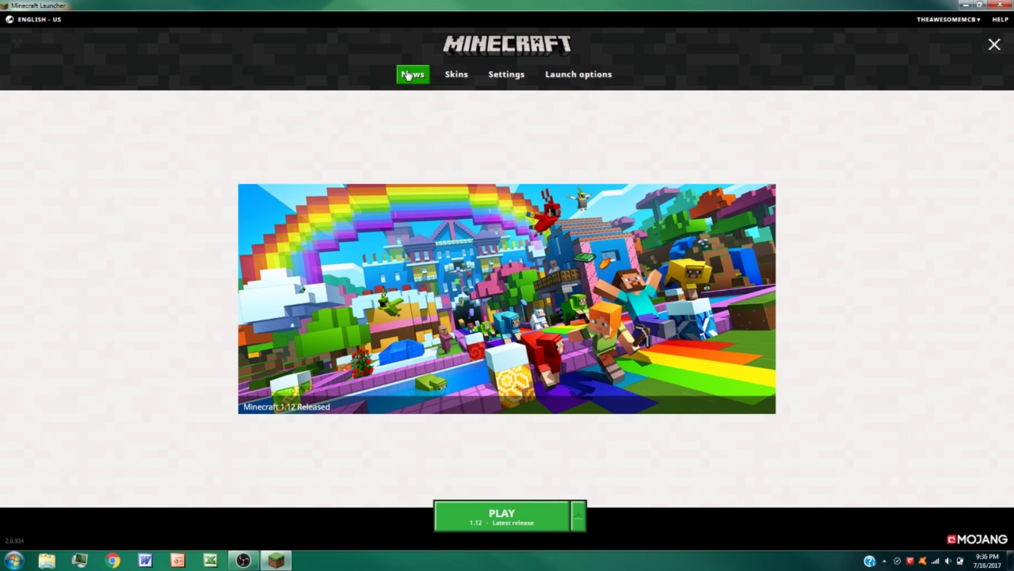
pyautogui.click(518, 523)
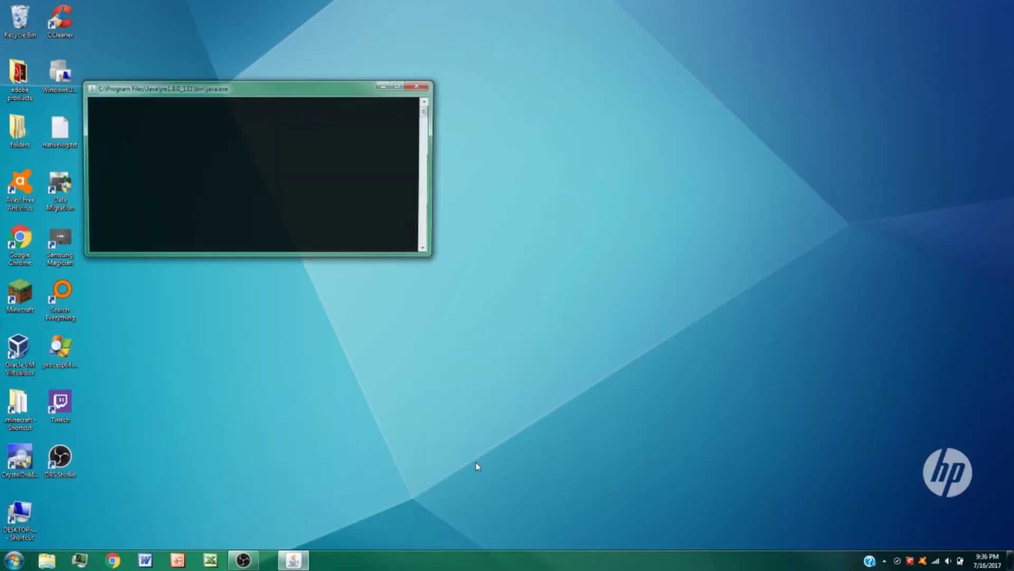
pyautogui.moveTo(242, 98); pyautogui.dragTo(380, 141)
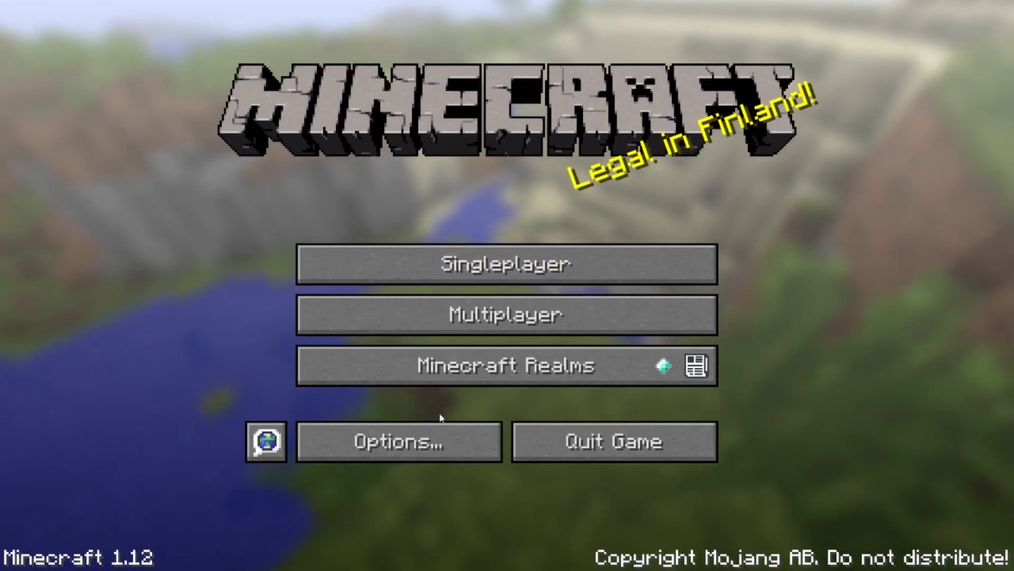
# Step: Check the game's Video Settings and return to the title screen
pyautogui.click(433, 435)
pyautogui.click(380, 270)
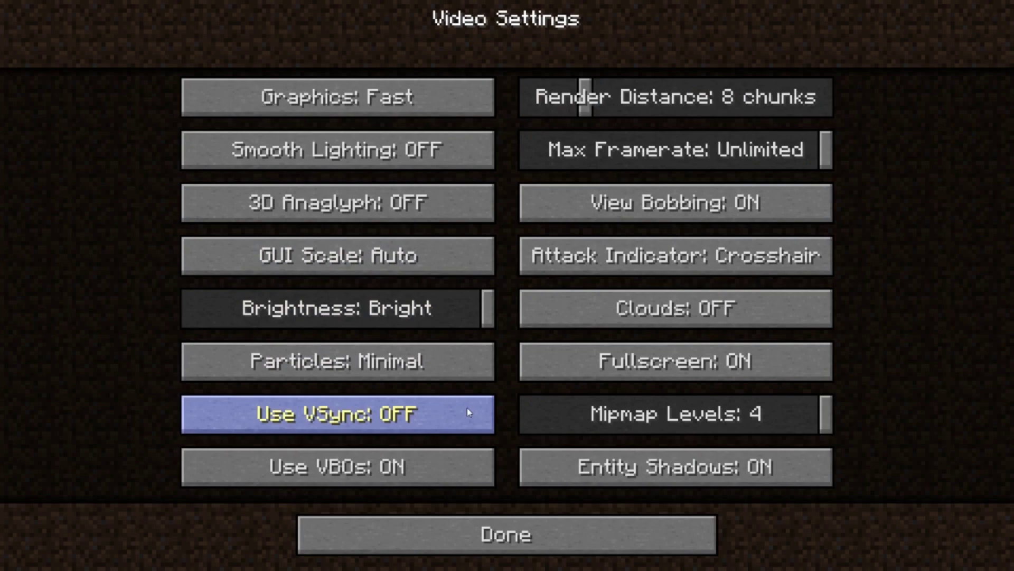
pyautogui.click(489, 521)
pyautogui.click(493, 469)
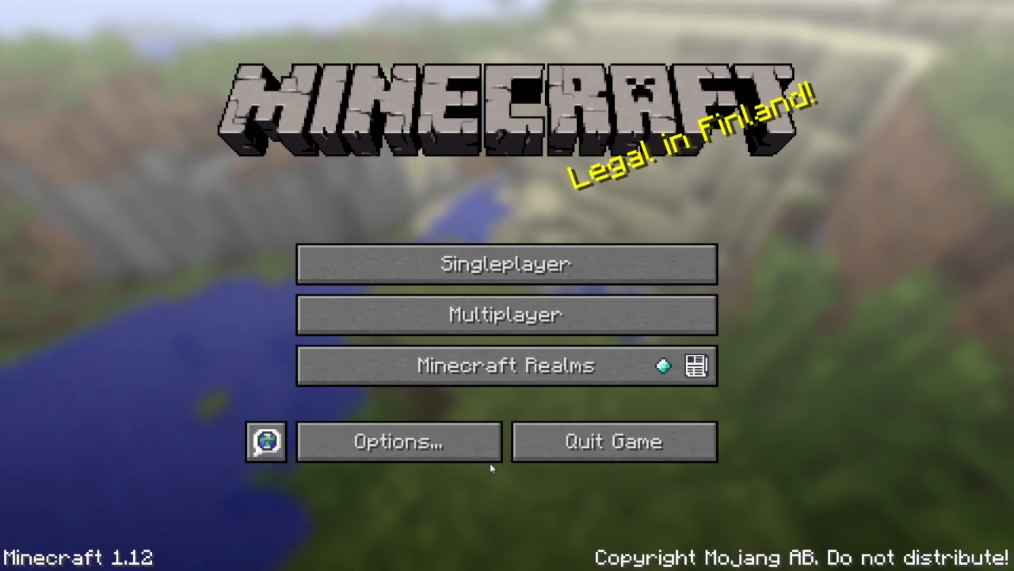